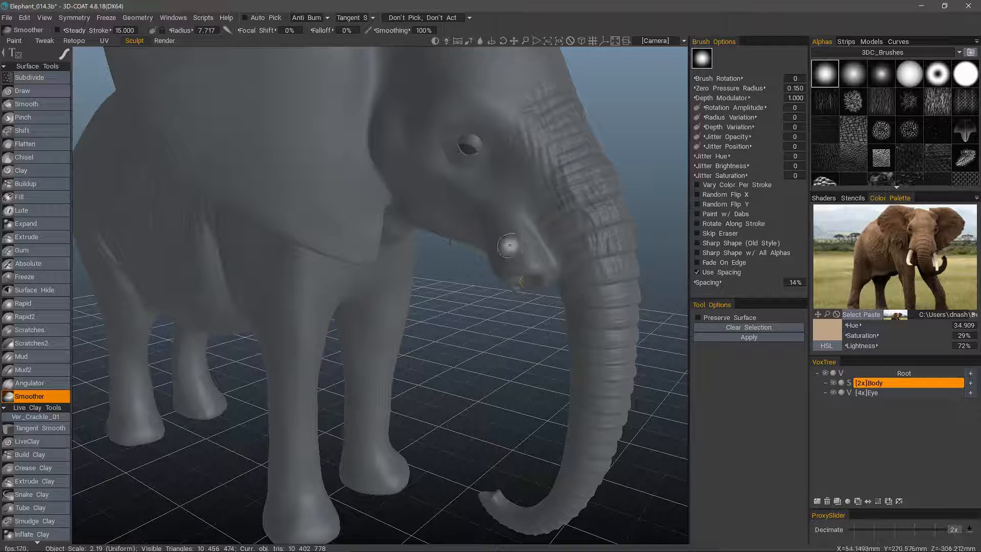
mouse_move(508, 247)
left_mouse_down()
mouse_move(537, 271)
mouse_move(523, 259)
left_mouse_up()
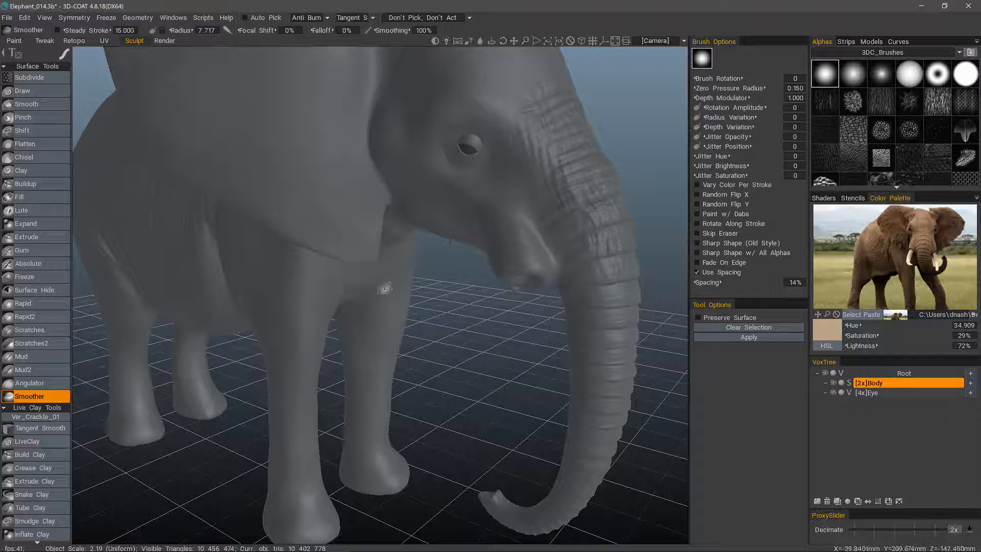
left_click(515, 259)
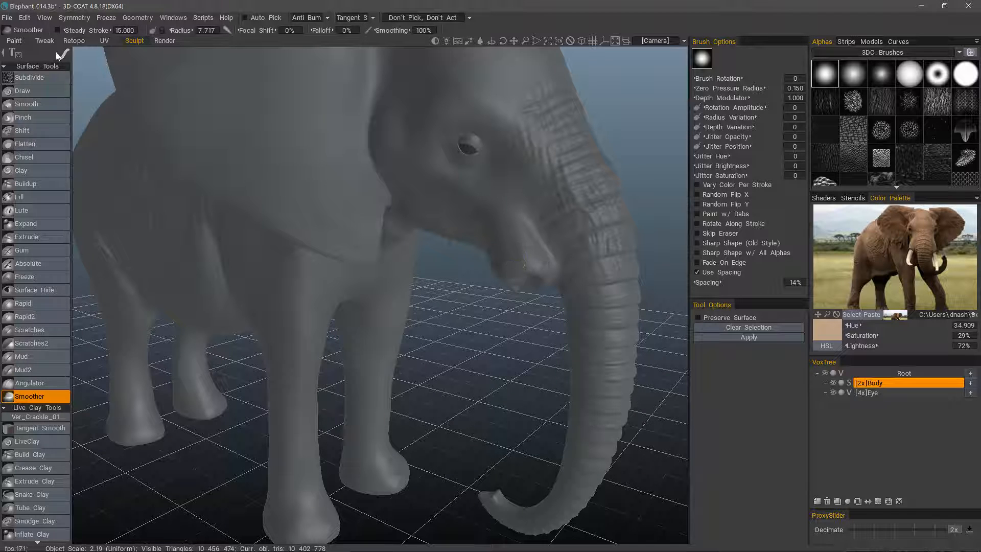
mouse_move(65, 59)
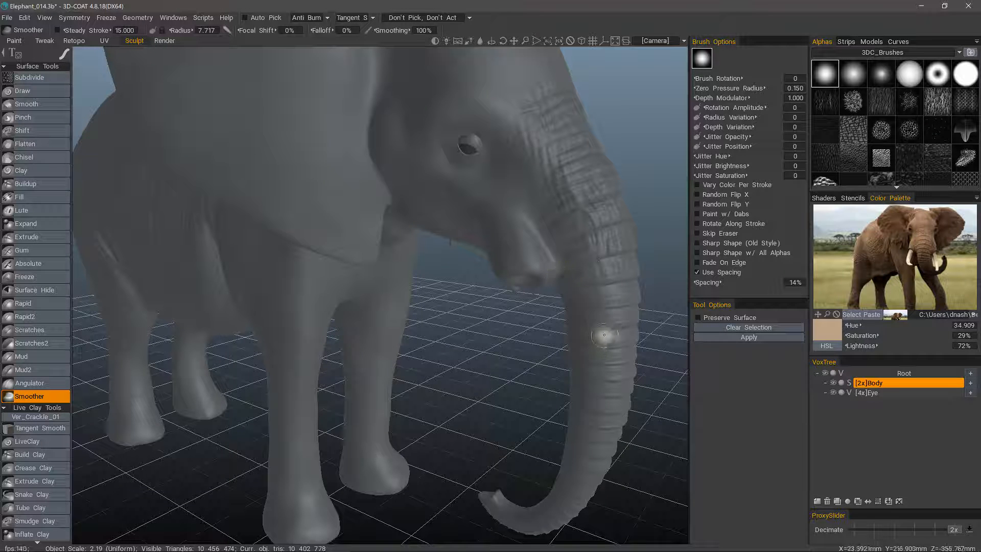
Paint a Smoother selection over the whole bulging tusk base on the elephant's cheek, below the eye
mouse_move(511, 280)
left_mouse_down()
mouse_move(464, 273)
mouse_move(450, 256)
mouse_move(476, 307)
mouse_move(435, 250)
left_mouse_up()
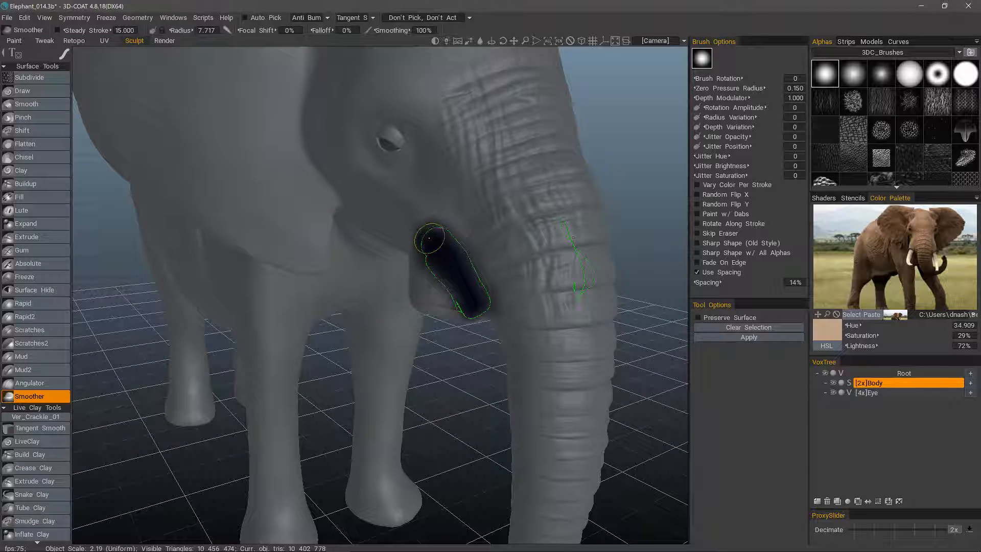
mouse_move(468, 297)
left_mouse_down()
mouse_move(431, 182)
mouse_move(388, 260)
mouse_move(419, 220)
mouse_move(535, 225)
mouse_move(394, 286)
mouse_move(466, 204)
mouse_move(436, 229)
mouse_move(457, 248)
mouse_move(452, 227)
mouse_move(435, 224)
left_mouse_up()
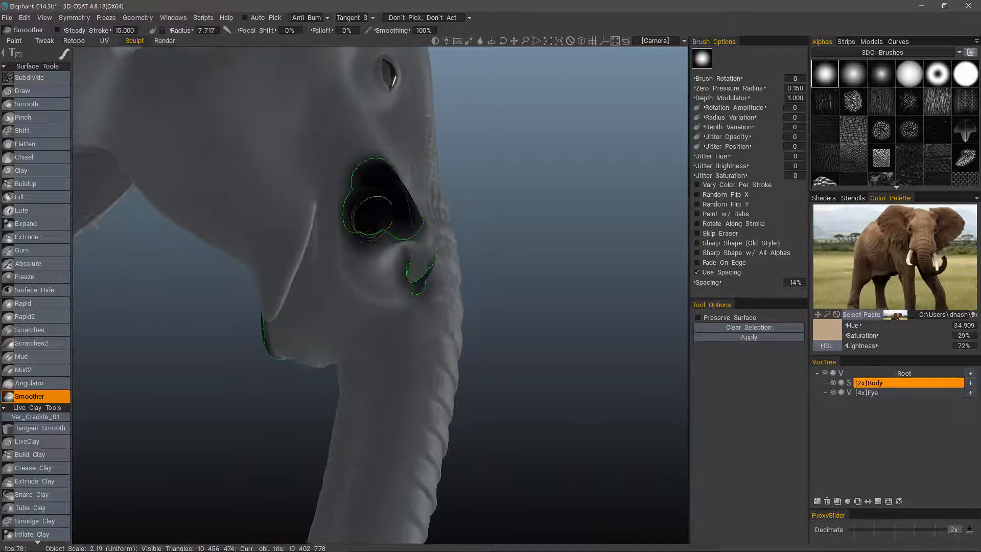
mouse_move(375, 215)
left_mouse_down()
mouse_move(369, 193)
mouse_move(364, 242)
mouse_move(374, 274)
left_mouse_up()
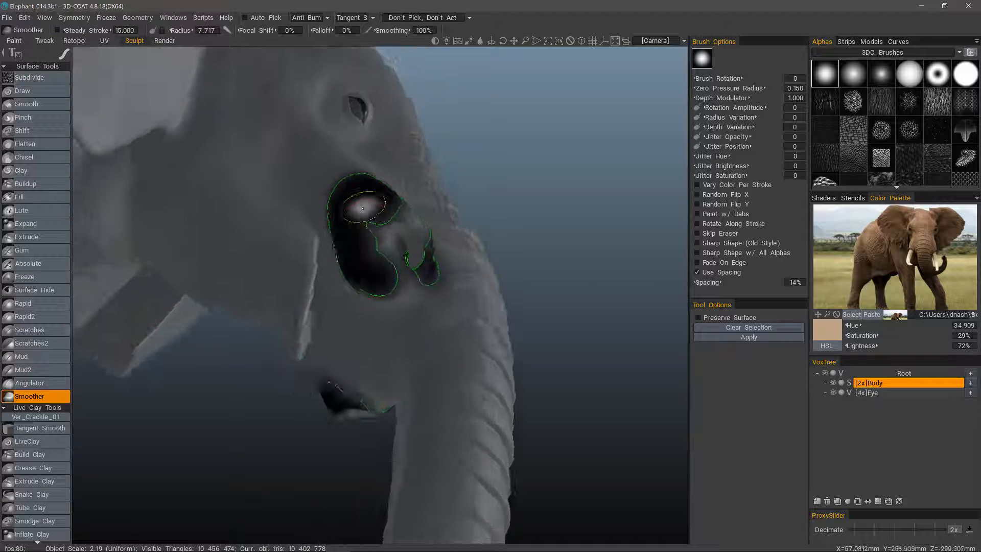
mouse_move(358, 204)
left_mouse_down()
mouse_move(368, 197)
mouse_move(344, 182)
mouse_move(351, 141)
left_mouse_up()
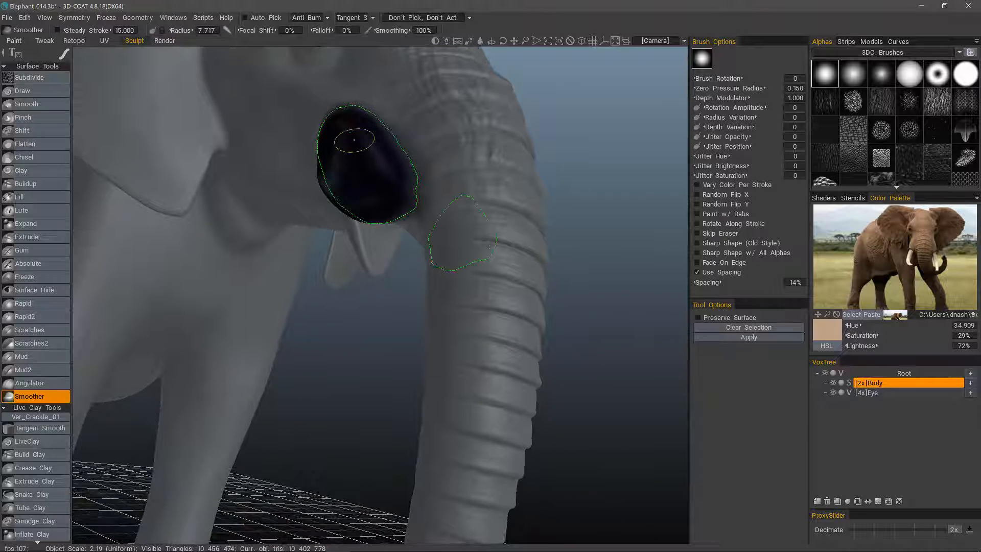
left_click_drag(351, 183, 342, 171, "alt")
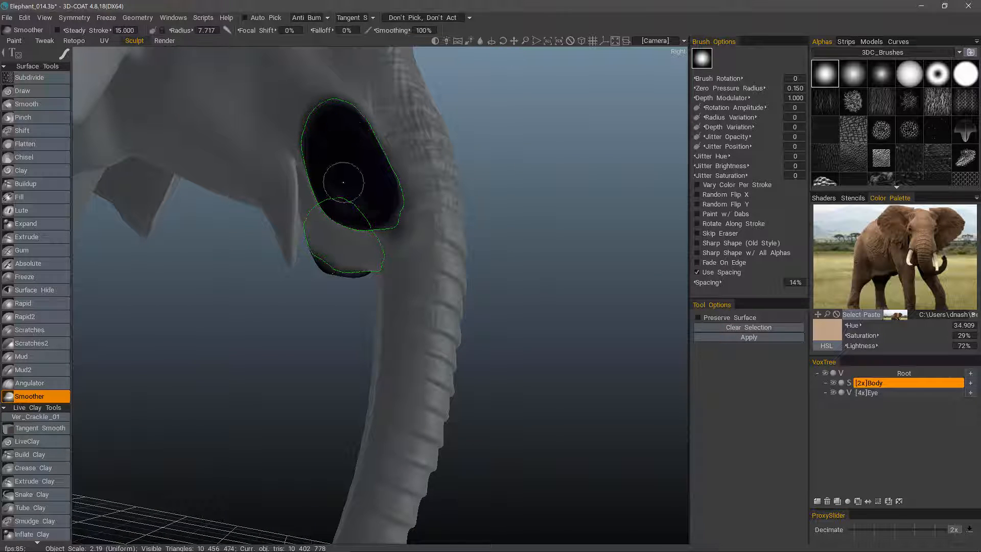
left_click_drag(344, 185, 308, 246, "alt")
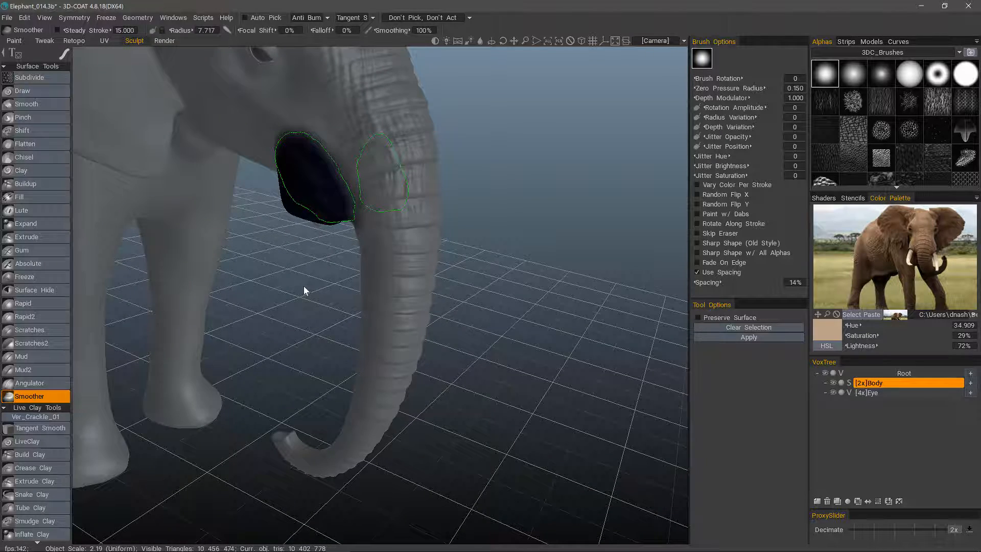
left_click_drag(303, 286, 307, 288, "alt")
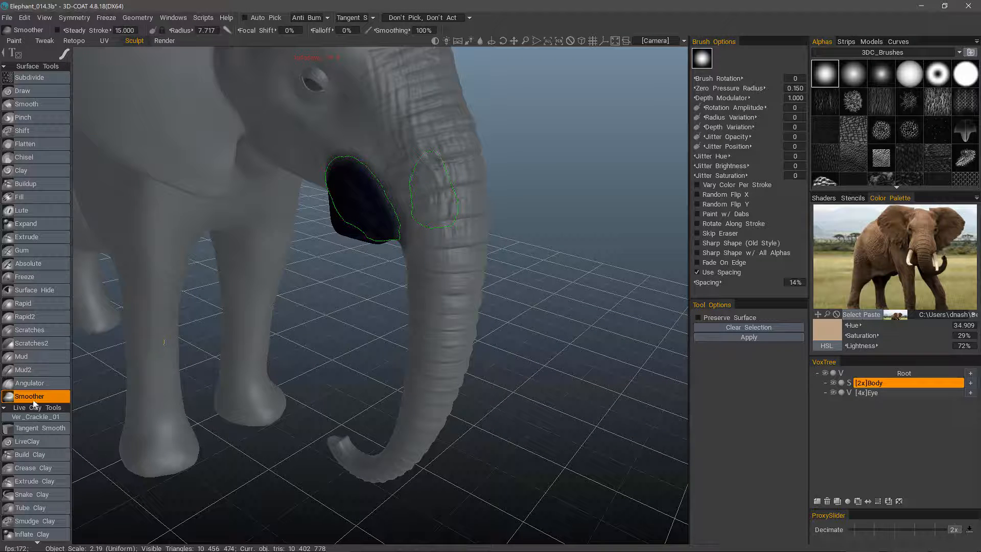
Try applying the Smoother to the selected tusk base without Preserve Surface, clear the selection and inspect the cheek
left_click(745, 337)
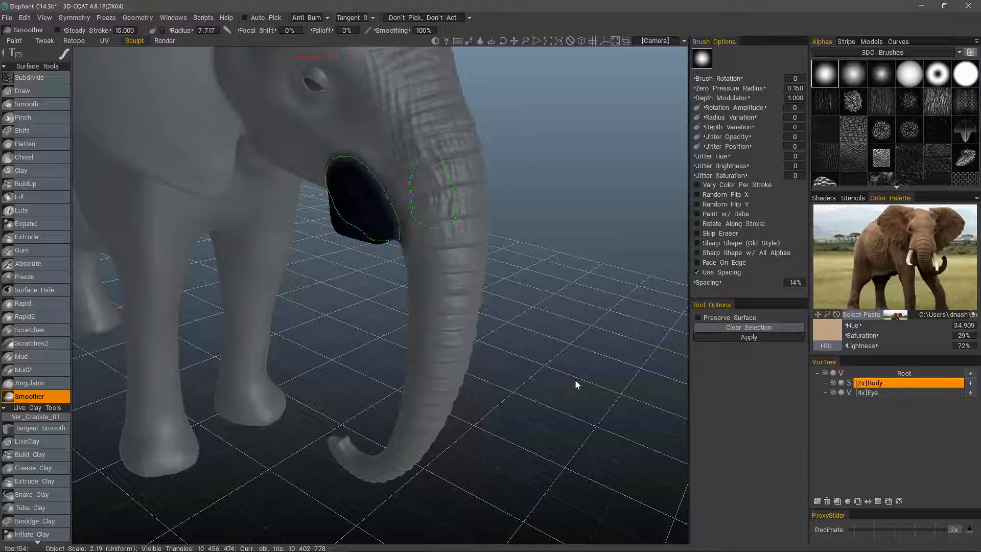
left_click_drag(323, 317, 296, 223)
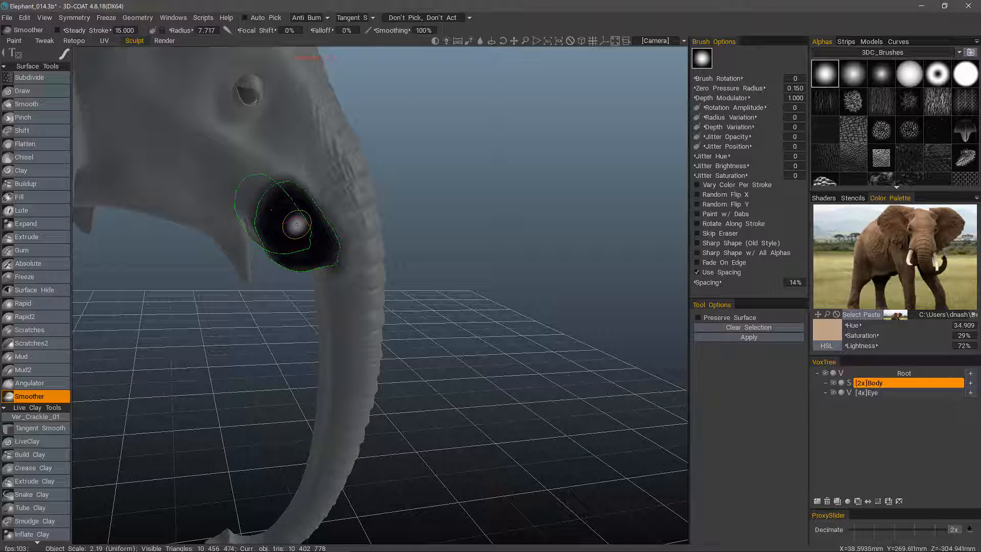
key("ctrl+d")
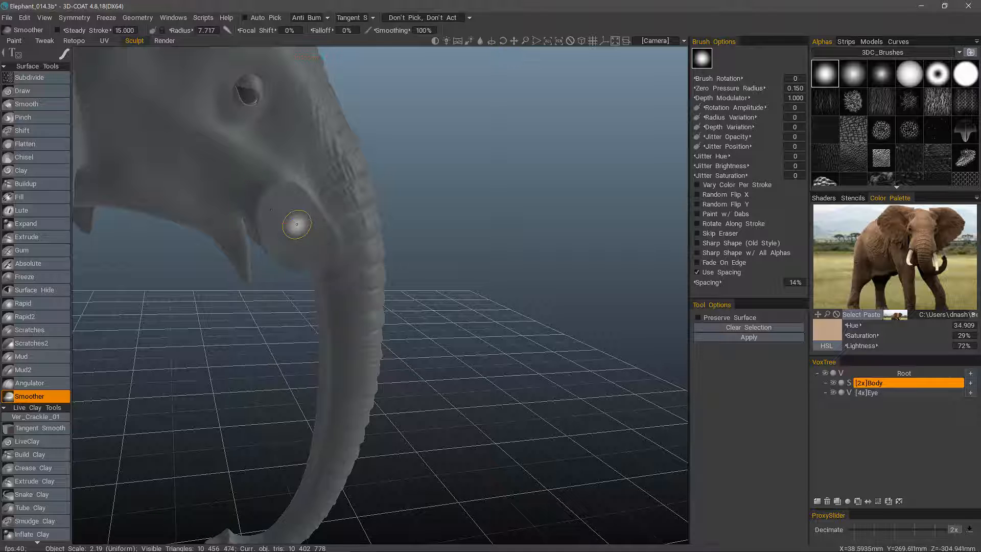
left_click_drag(296, 224, 560, 326, "alt")
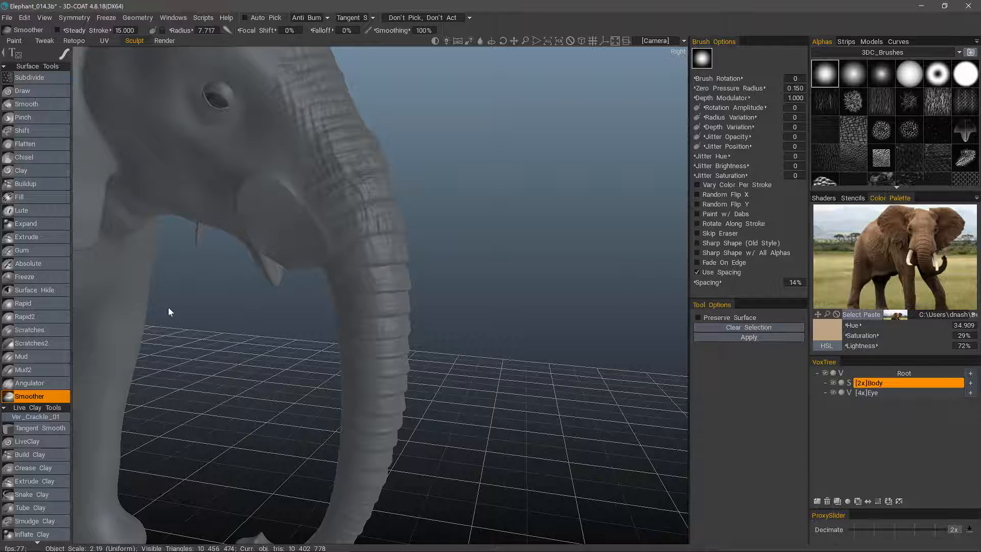
left_click_drag(197, 327, 356, 366, "alt")
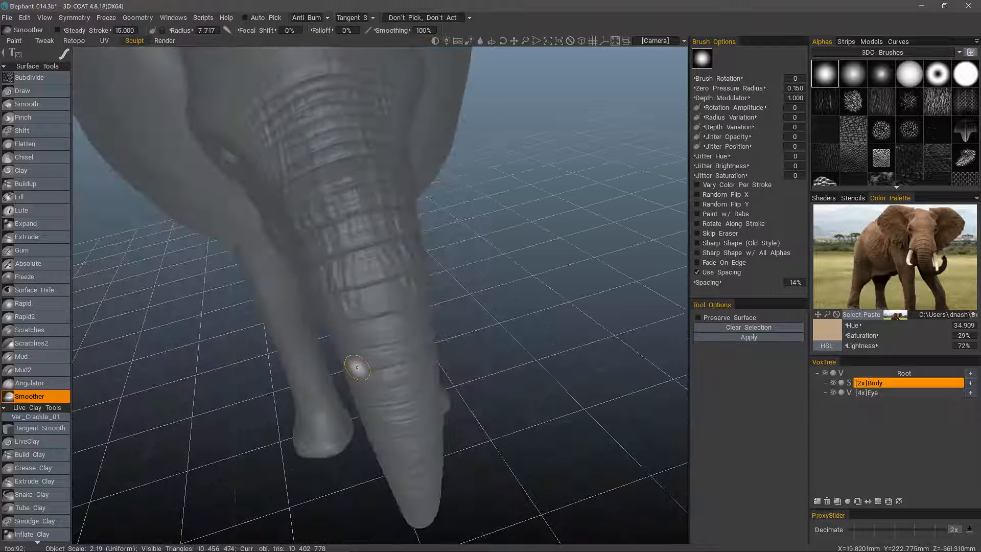
Undo the cleared selection and the smoothing applied to the tusk base
key("ctrl+z")
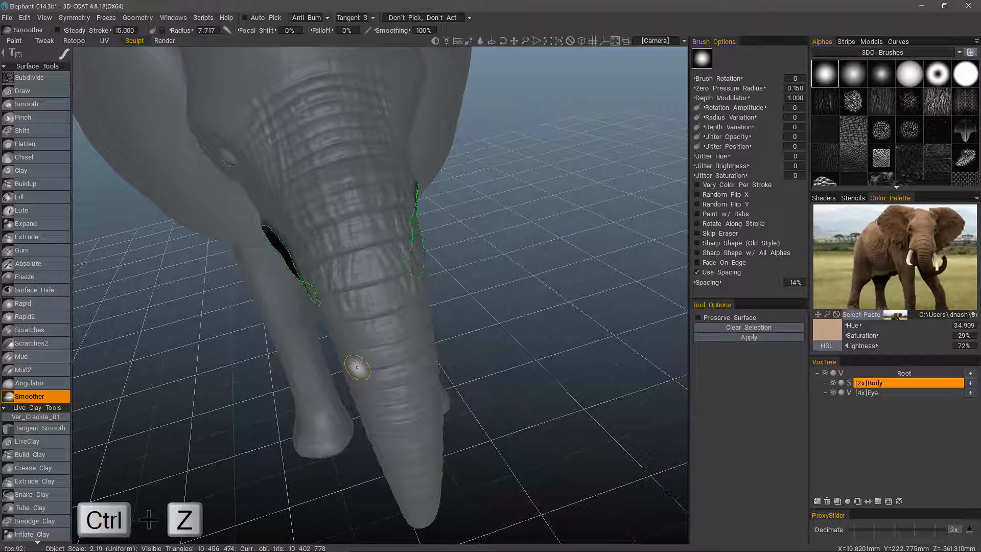
key("ctrl+z")
key("ctrl+z")
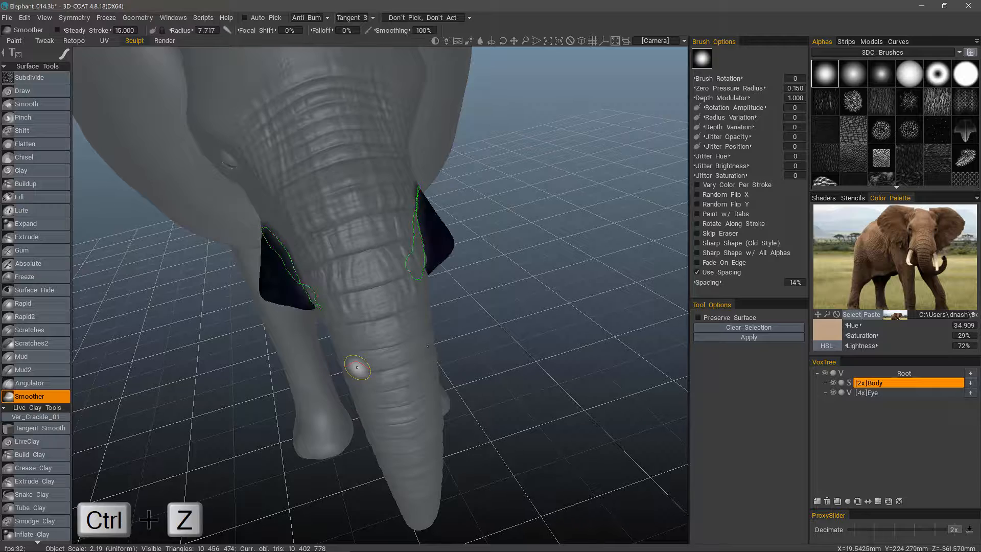
Enable Preserve Surface and apply the Smoother to the selected tusk base
left_click_drag(357, 367, 569, 368, "alt")
left_click(697, 317)
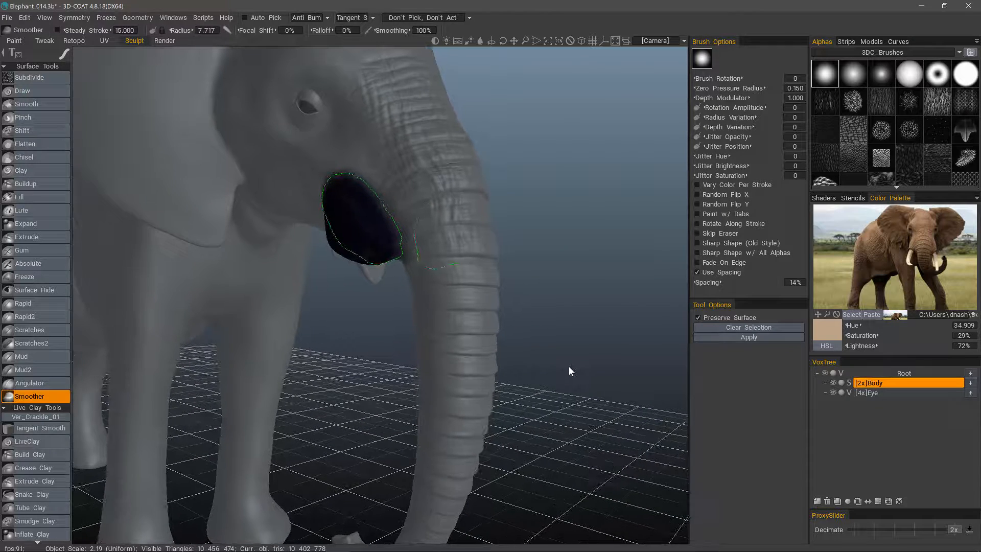
left_click(746, 337)
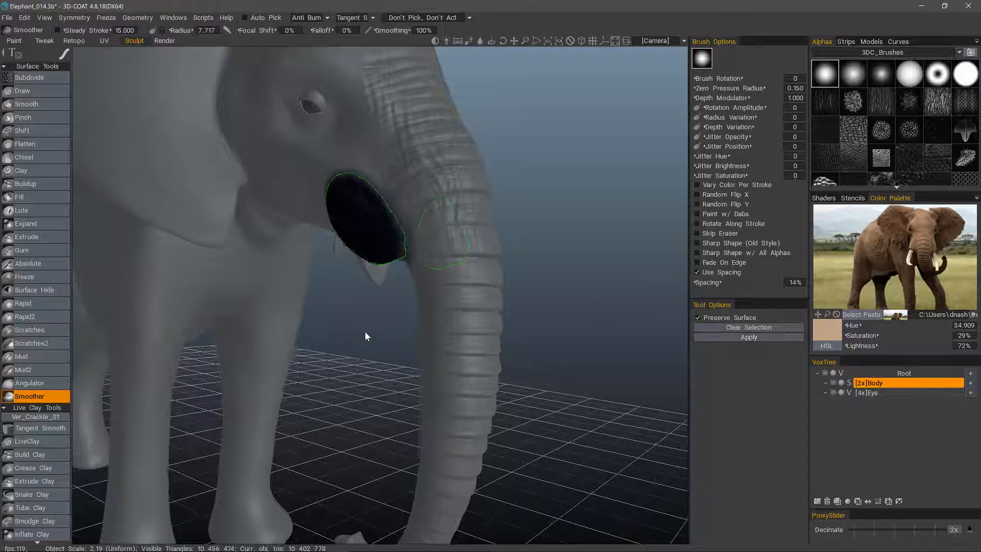
left_click_drag(370, 332, 363, 332, "alt")
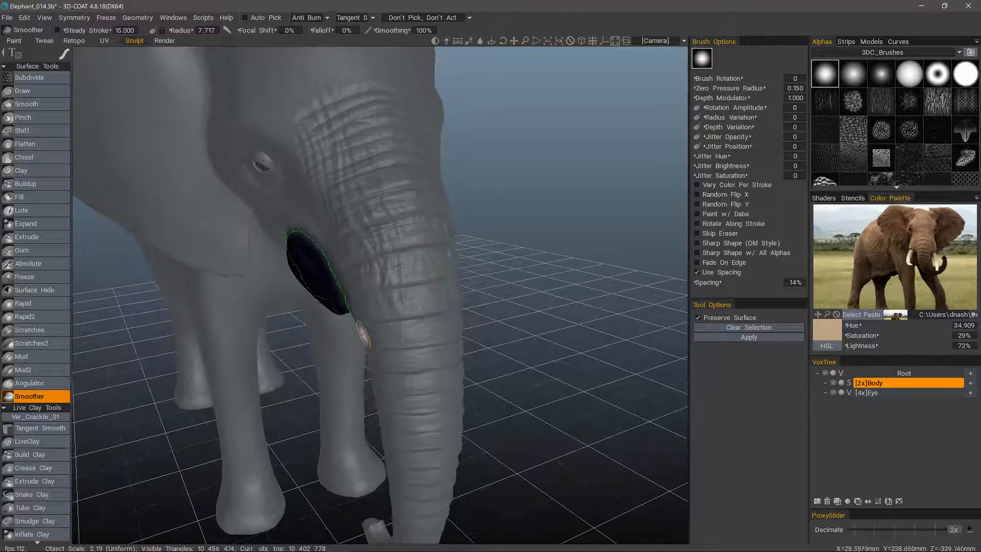
left_click_drag(430, 332, 578, 296, "alt")
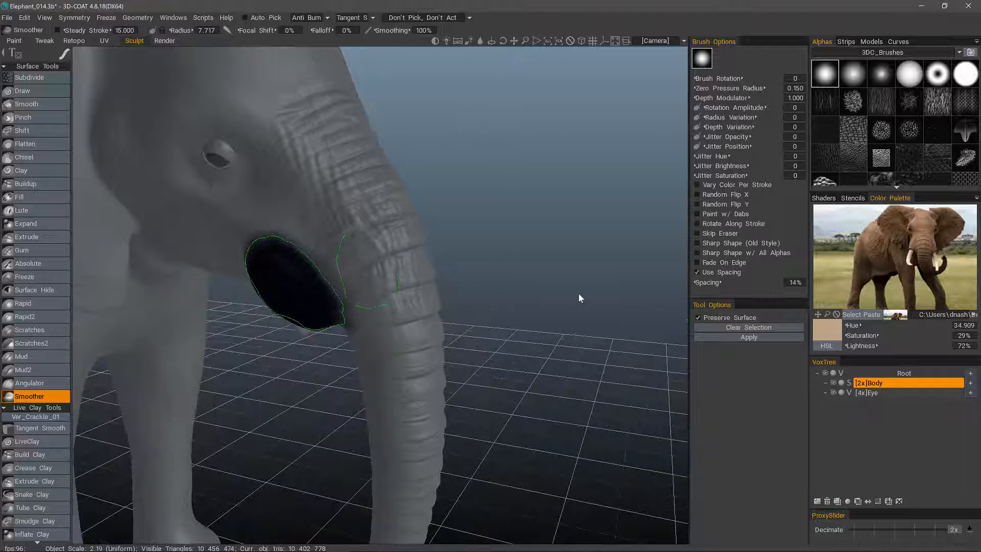
Clear the selection on the cheek and inspect the smoothed tusk base from several angles
key("ctrl+d")
mouse_move(579, 294)
left_mouse_down("alt")
mouse_move(480, 327)
mouse_move(566, 265)
mouse_move(559, 301)
left_mouse_up("alt")
mouse_move(405, 259)
left_mouse_down("alt")
mouse_move(355, 236)
mouse_move(440, 332)
mouse_move(470, 337)
mouse_move(622, 293)
left_mouse_up("alt")
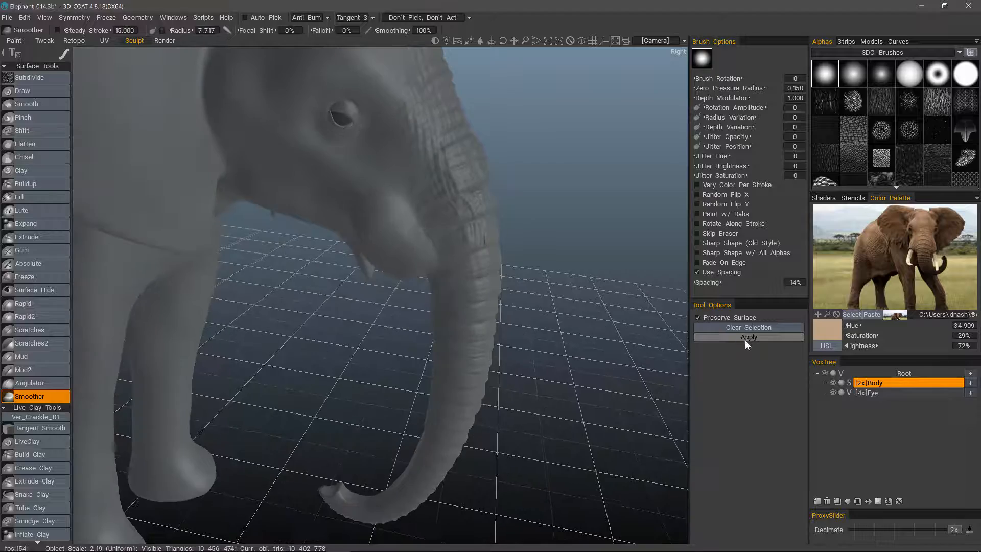
left_click_drag(347, 225, 351, 247, "alt")
left_click_drag(413, 258, 418, 299, "alt")
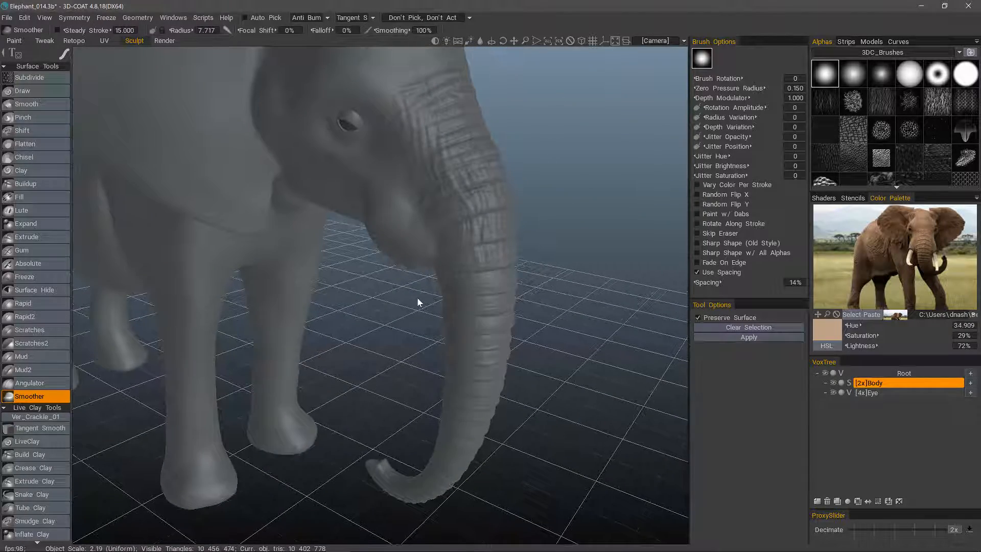
Undo the deselection and the surface-preserving smoothing, back to the original tusk base bulge with its selection
key("ctrl+z")
key("ctrl+z")
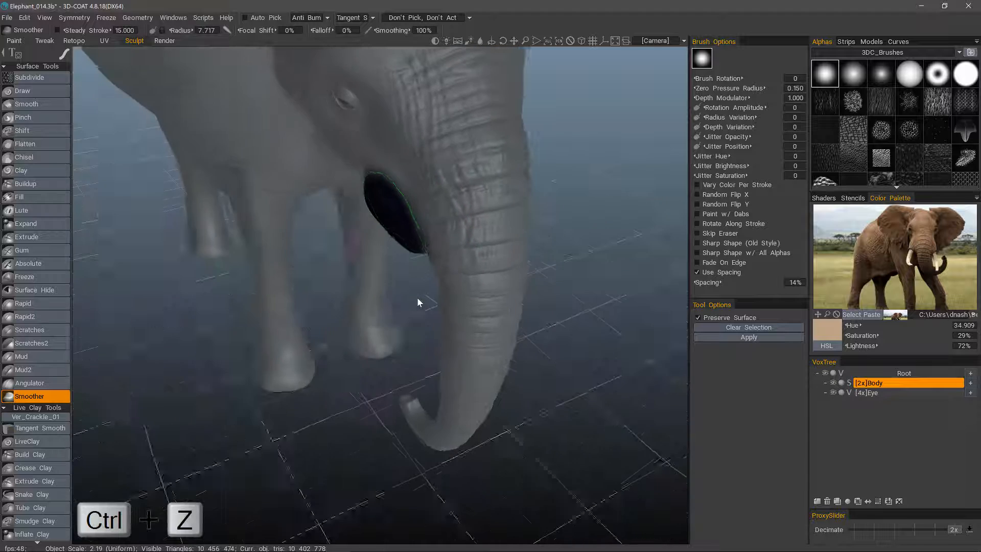
key("ctrl+z")
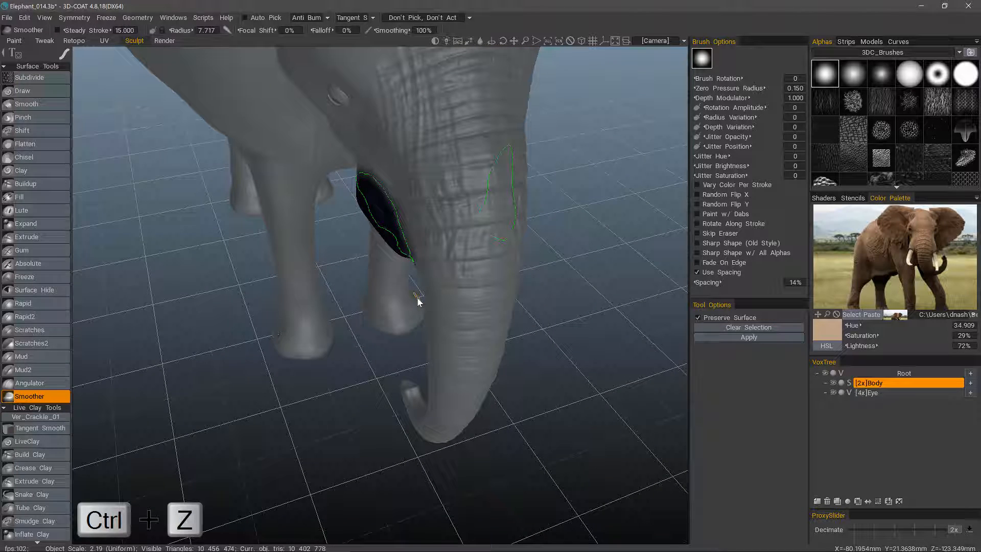
key("ctrl+z")
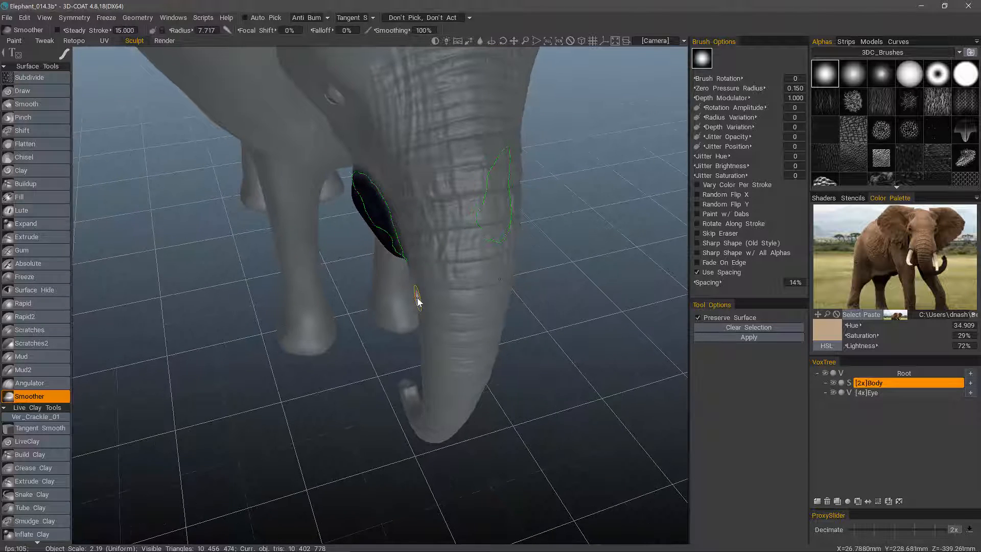
key("ctrl+z")
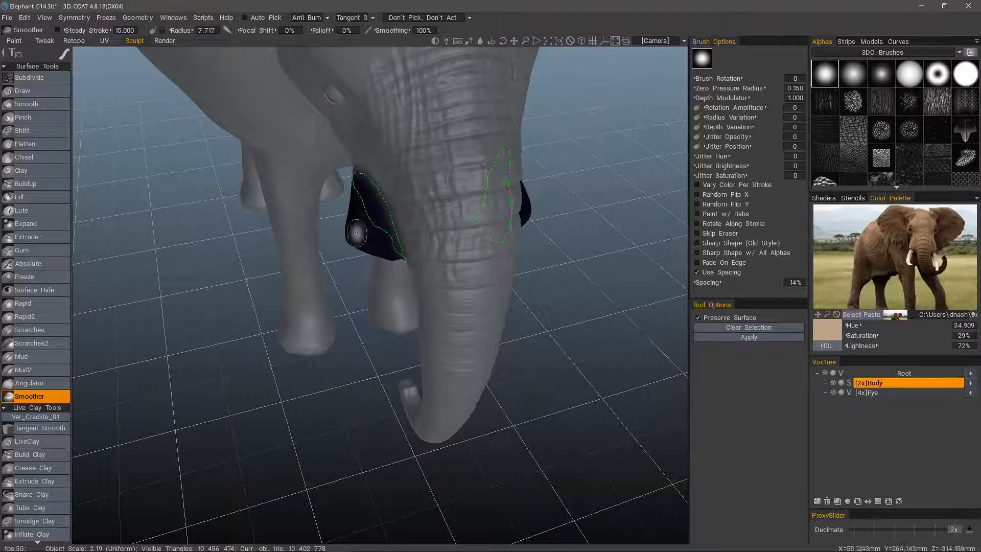
Look through the available sculpting tools, from the Surface Tools to the Adjust, Objects and Commands groups and back
left_click_drag(387, 320, 424, 291, "alt")
right_click_drag(424, 290, 455, 246, "alt")
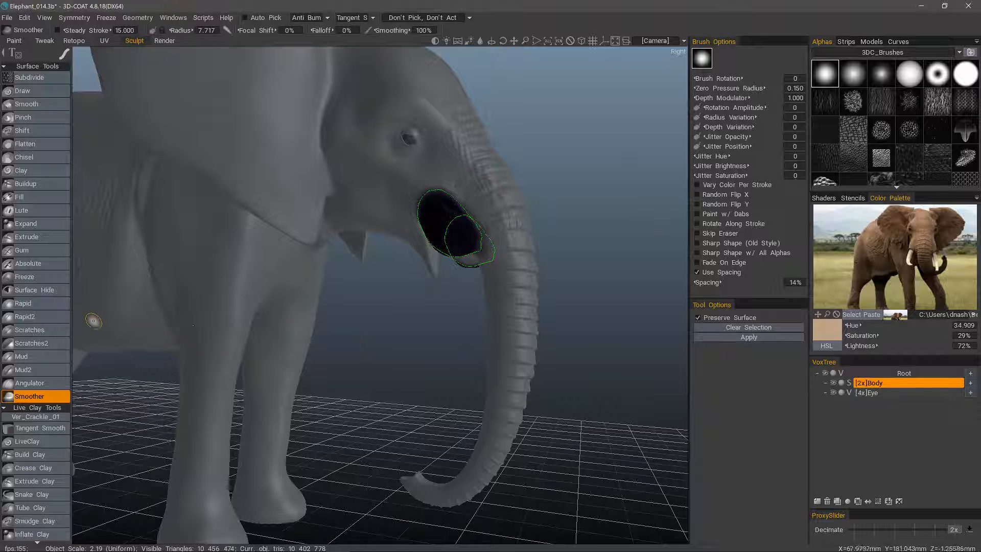
right_click_drag(94, 319, 95, 355, "alt")
left_click_drag(95, 354, 86, 353, "alt")
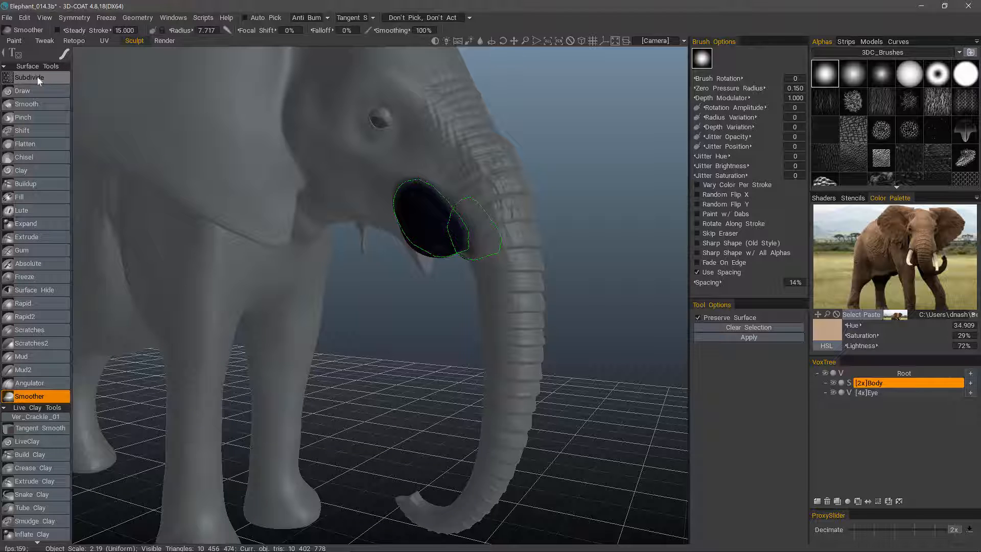
scroll(36, 455, "down", 7)
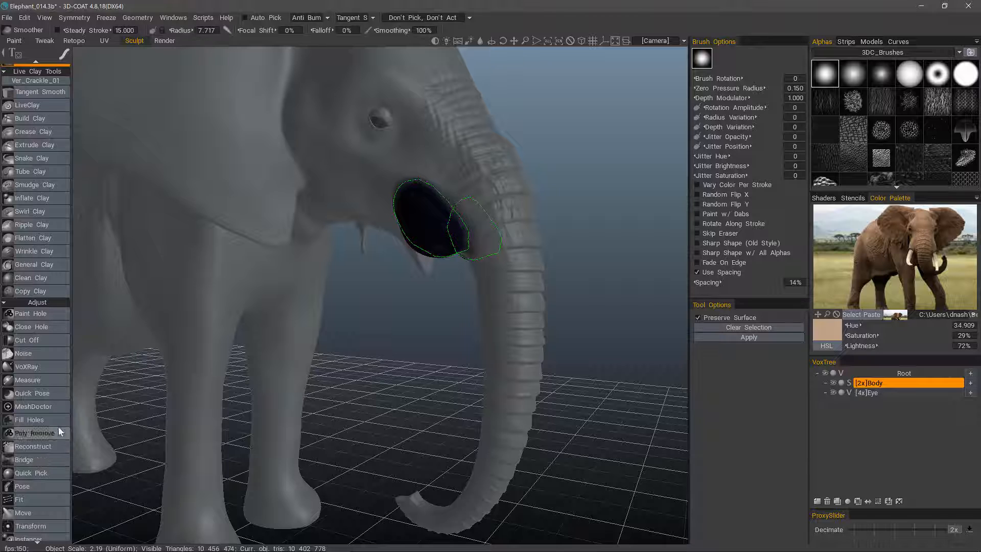
scroll(36, 376, "down", 2)
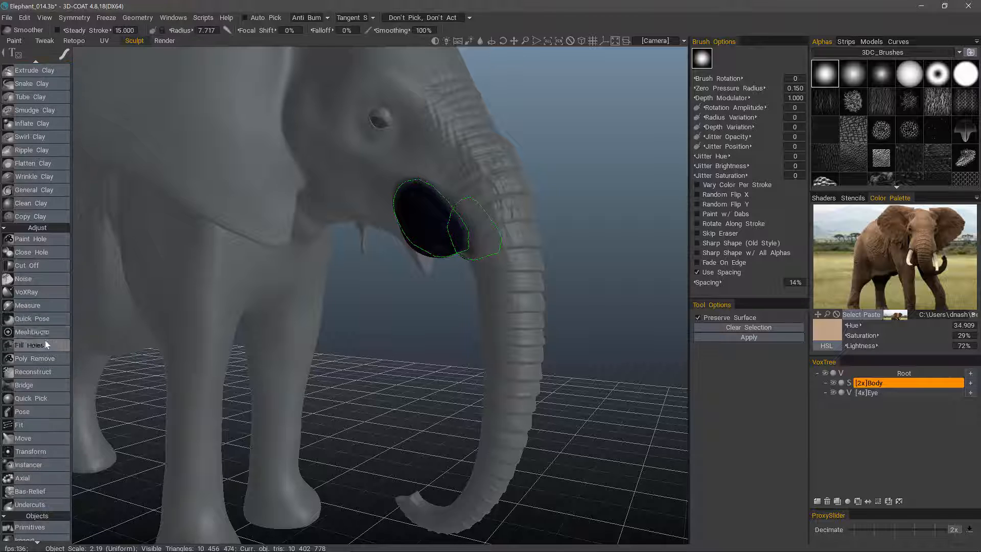
scroll(49, 347, "down", 5)
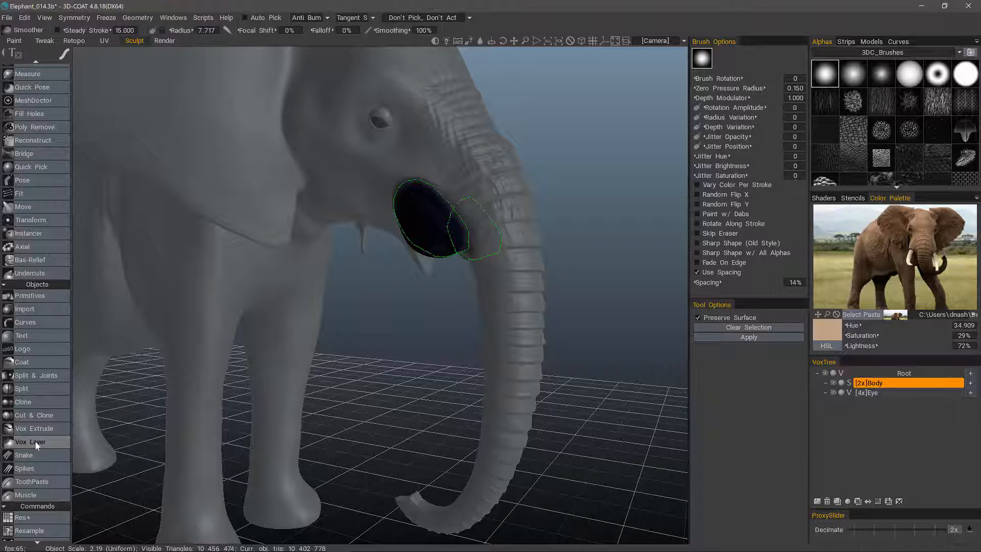
scroll(32, 297, "up", 10)
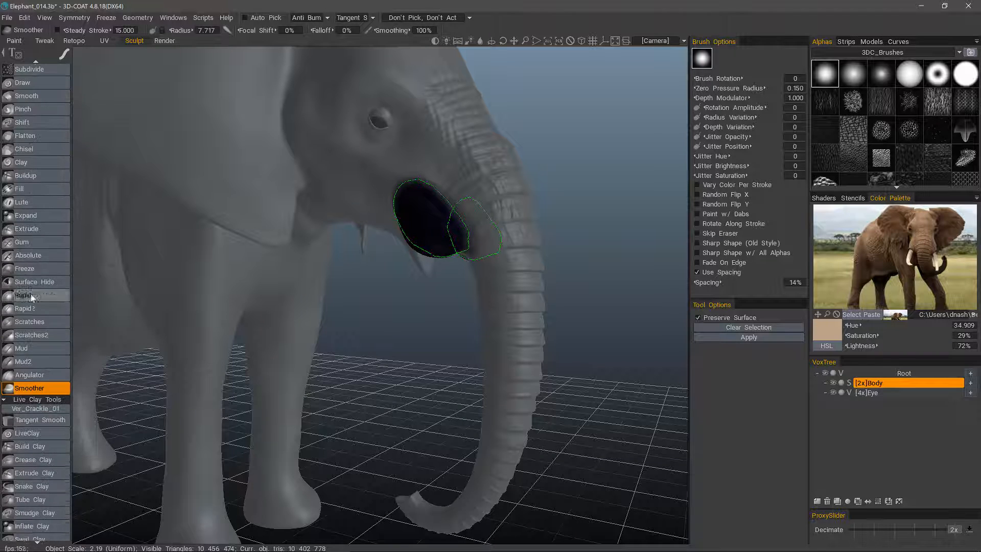
scroll(32, 297, "up", 1)
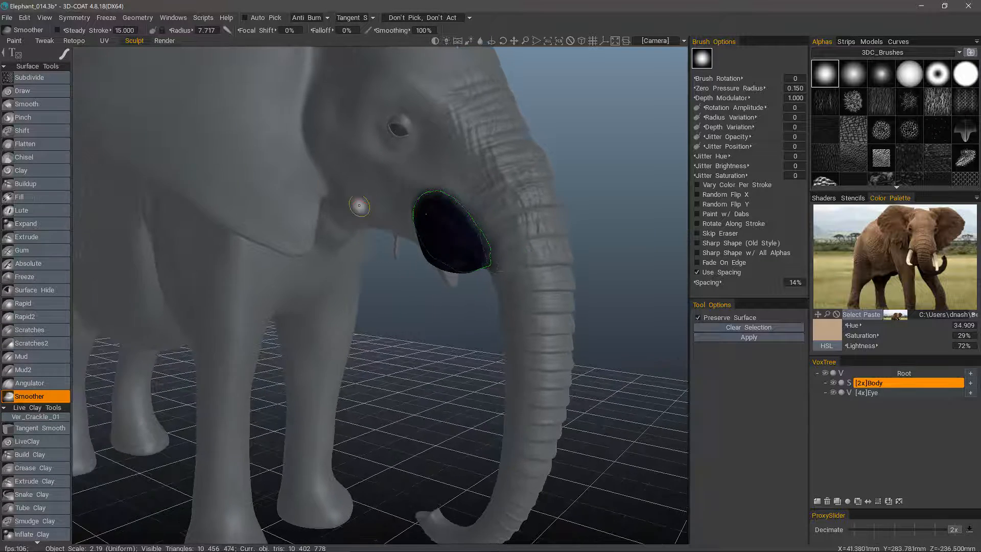
Examine the Freeze commands available for the painted selection, down to Restore Freezing State
right_click_drag(360, 204, 378, 205)
left_click(107, 18)
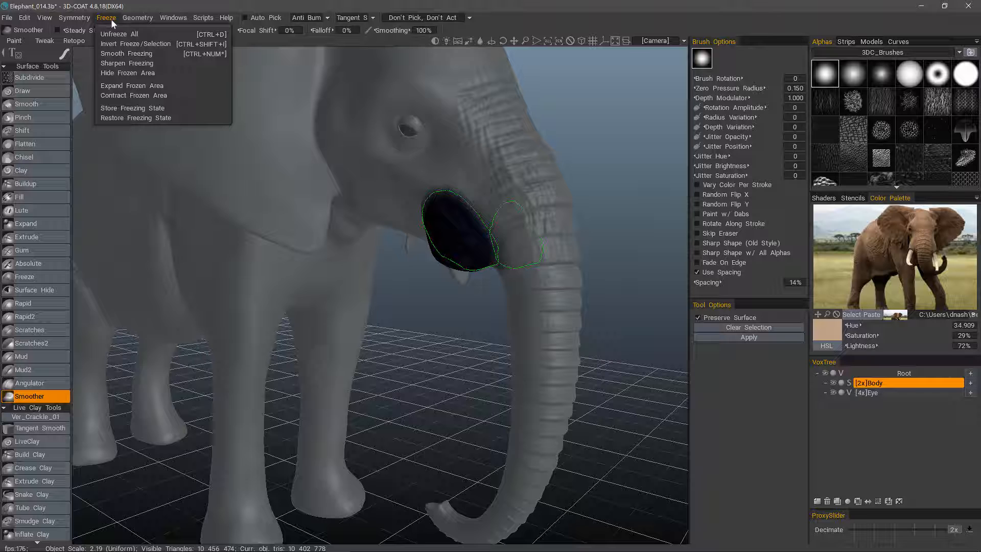
left_click(140, 118)
right_click_drag(344, 339, 376, 336)
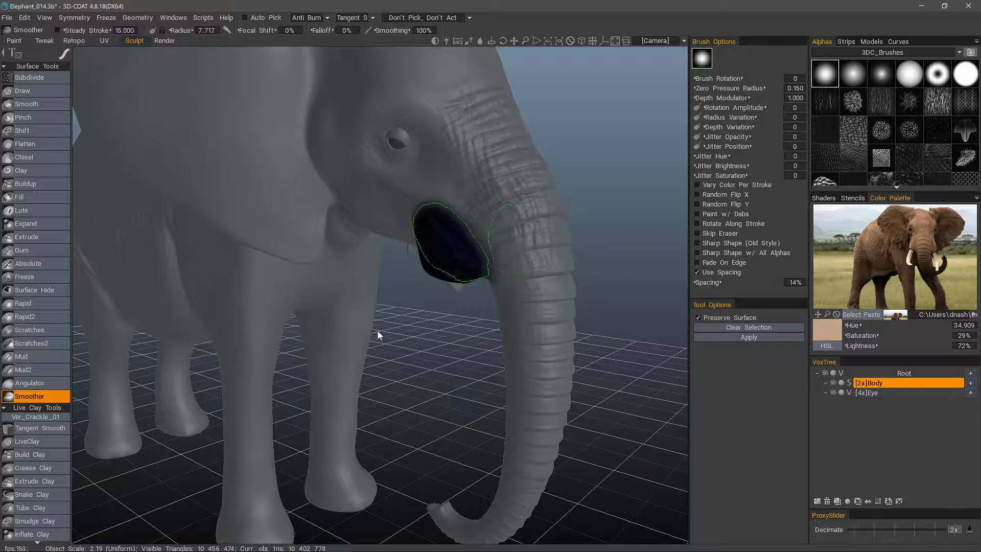